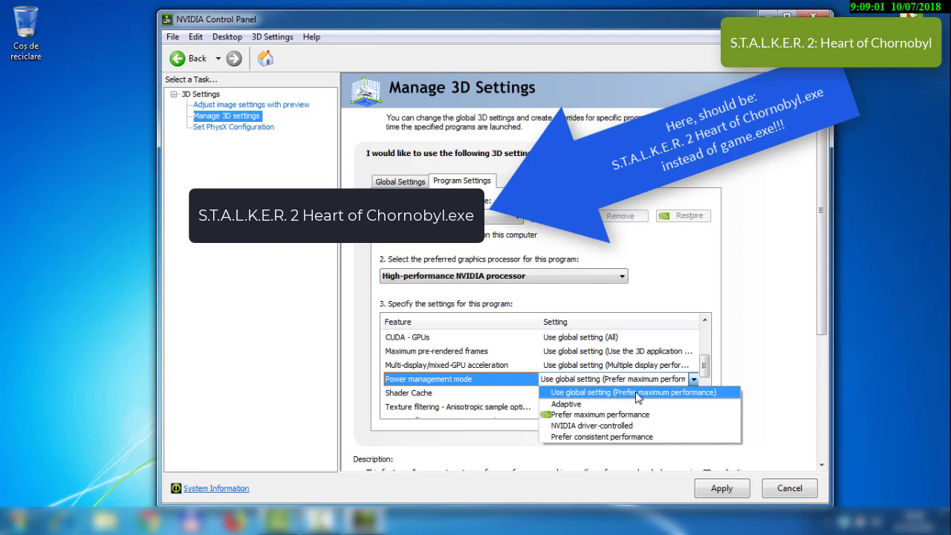
# Set the game's power management mode to Prefer maximum performance and its texture filtering quality to High performance.
pyautogui.click(633, 414)
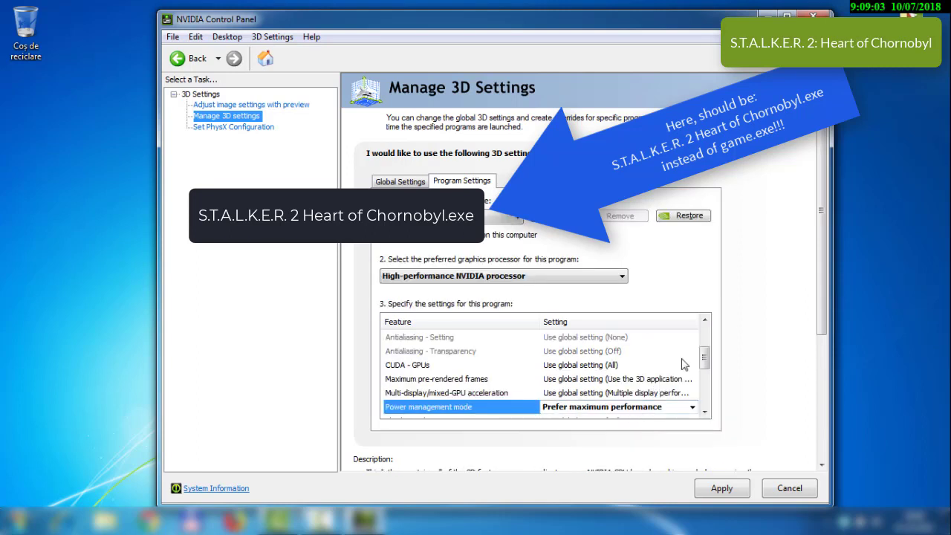
pyautogui.moveTo(705, 361); pyautogui.dragTo(705, 392)
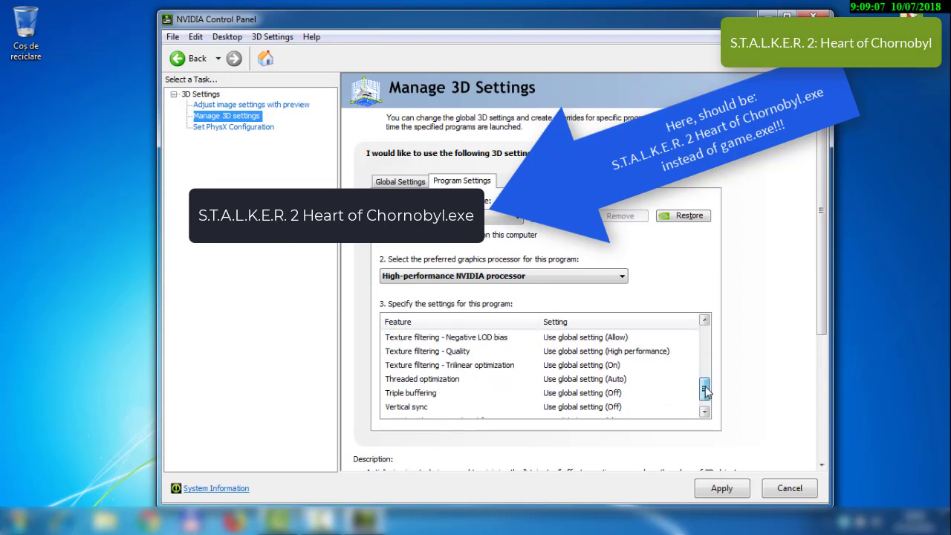
pyautogui.click(660, 352)
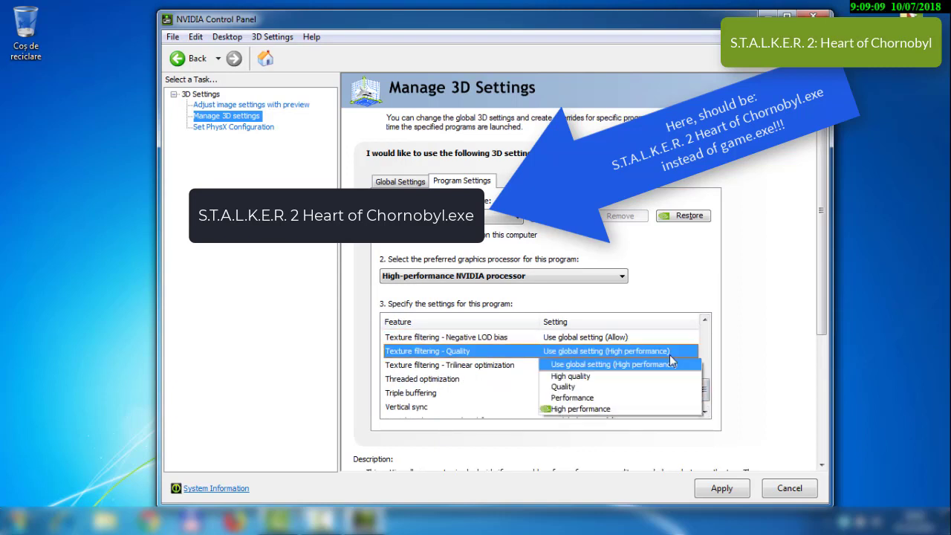
pyautogui.click(583, 408)
# Turn the game's anisotropic sample optimization for texture filtering Off and close the NVIDIA Control Panel.
pyautogui.moveTo(706, 375); pyautogui.dragTo(707, 401)
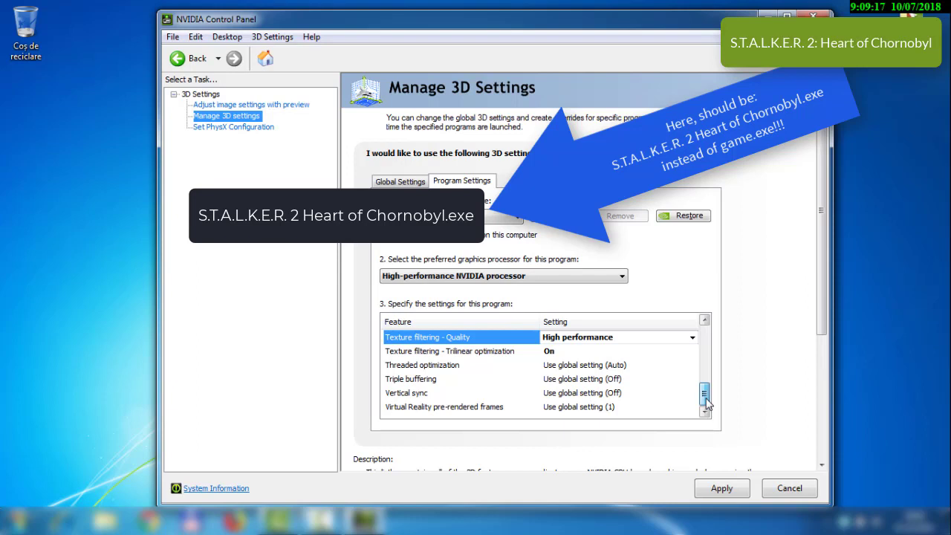
pyautogui.moveTo(706, 403); pyautogui.dragTo(704, 375)
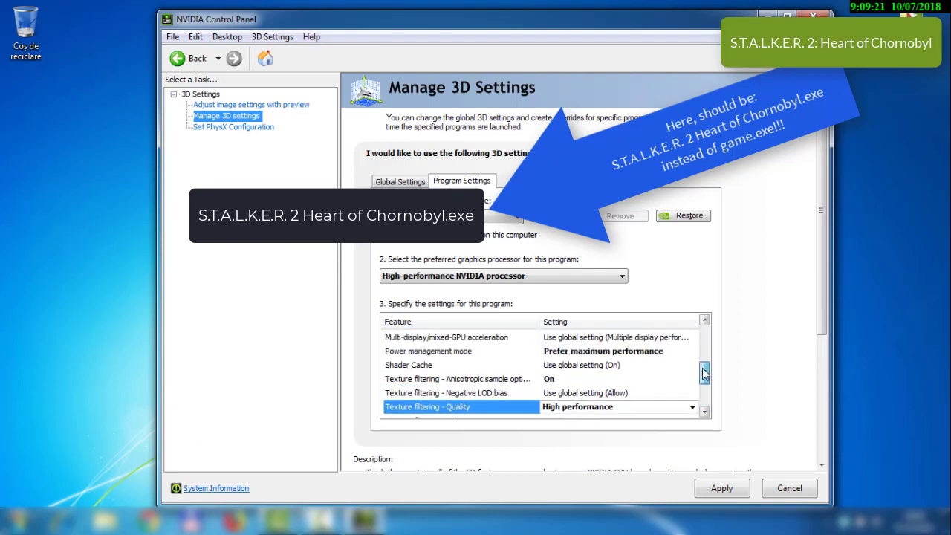
pyautogui.click(585, 381)
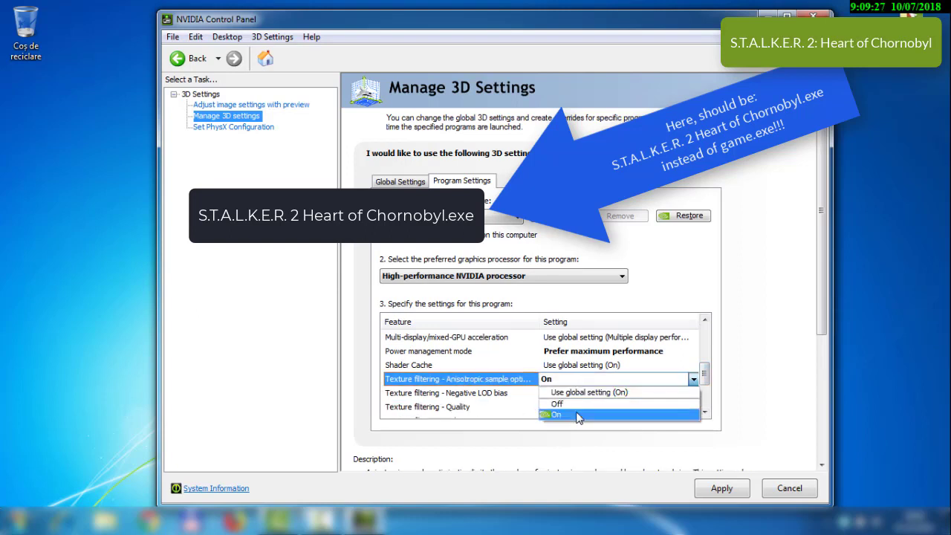
pyautogui.click(564, 403)
pyautogui.moveTo(704, 366); pyautogui.dragTo(704, 333)
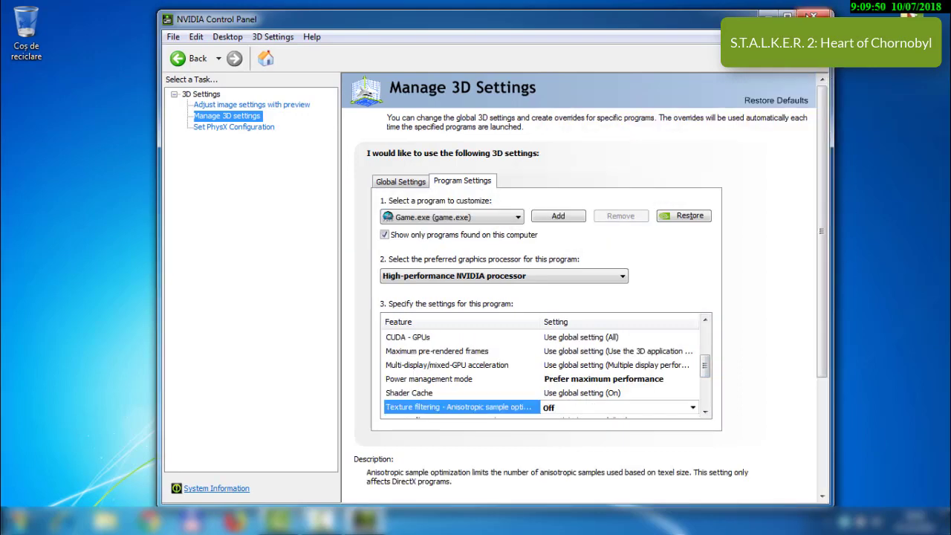
pyautogui.click(816, 13)
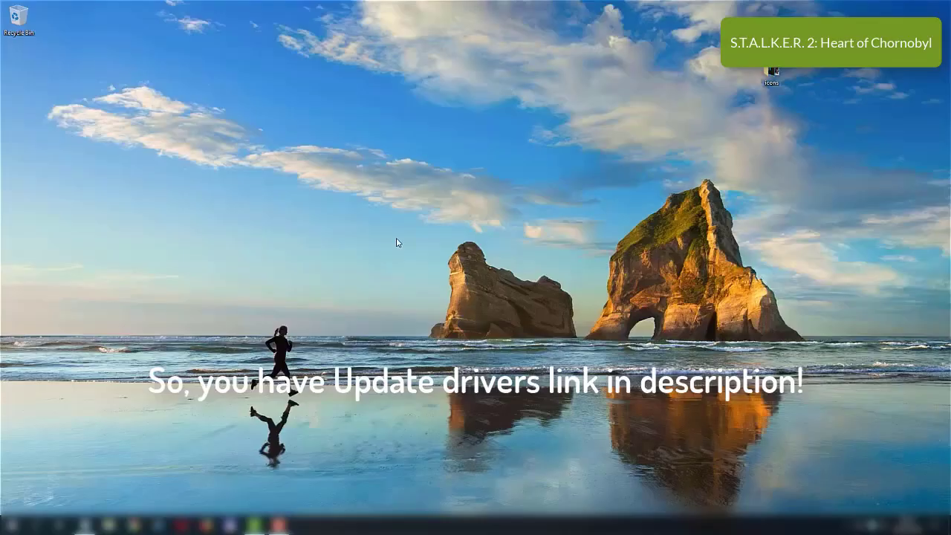
# Open AMD Radeon Settings from the desktop and go to the gaming profiles.
pyautogui.rightClick(397, 240)
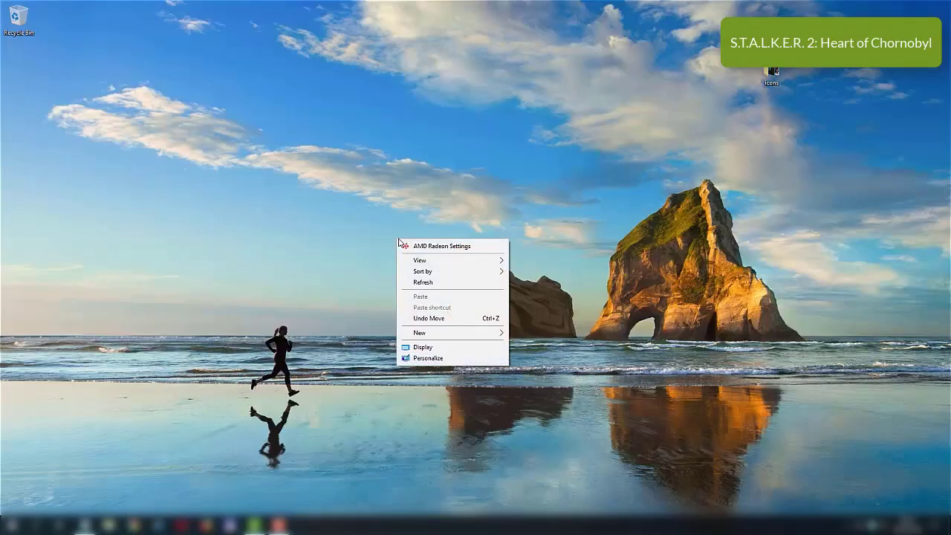
pyautogui.click(480, 247)
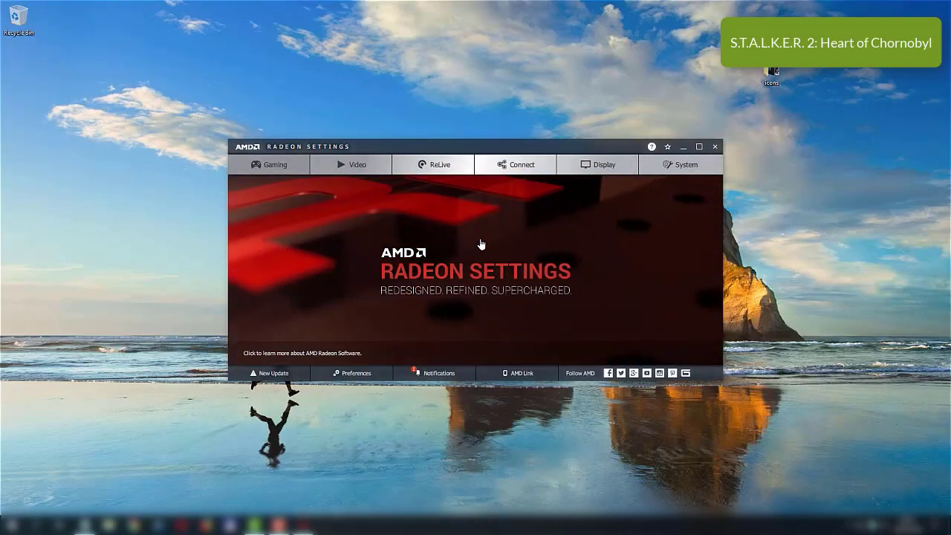
pyautogui.click(262, 163)
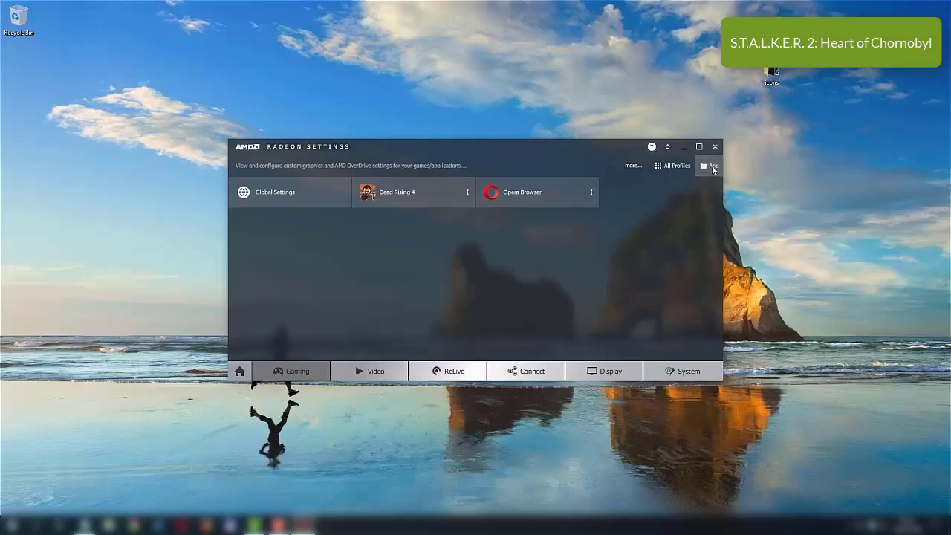
# Add a gaming profile for the GAME application located in DESIRED GAME FOLDER within Downloads.
pyautogui.click(709, 164)
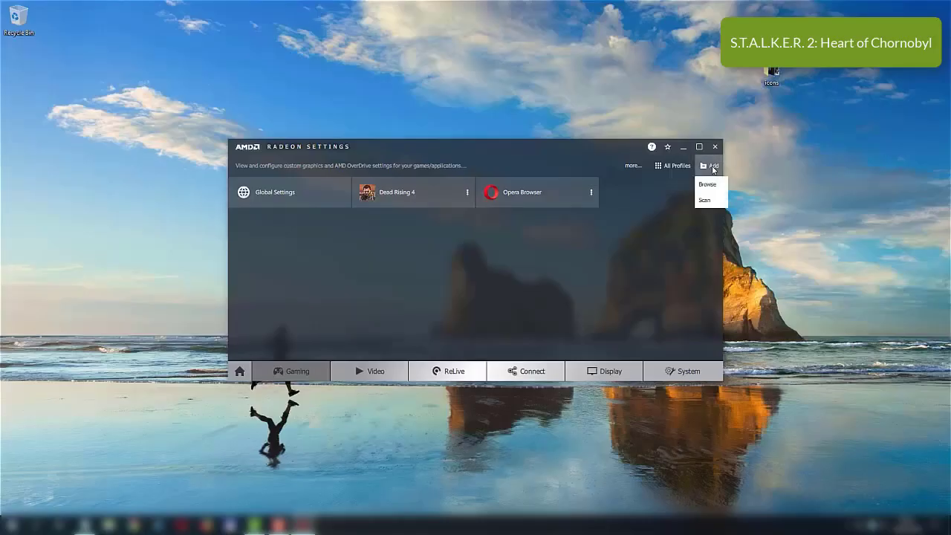
pyautogui.click(712, 187)
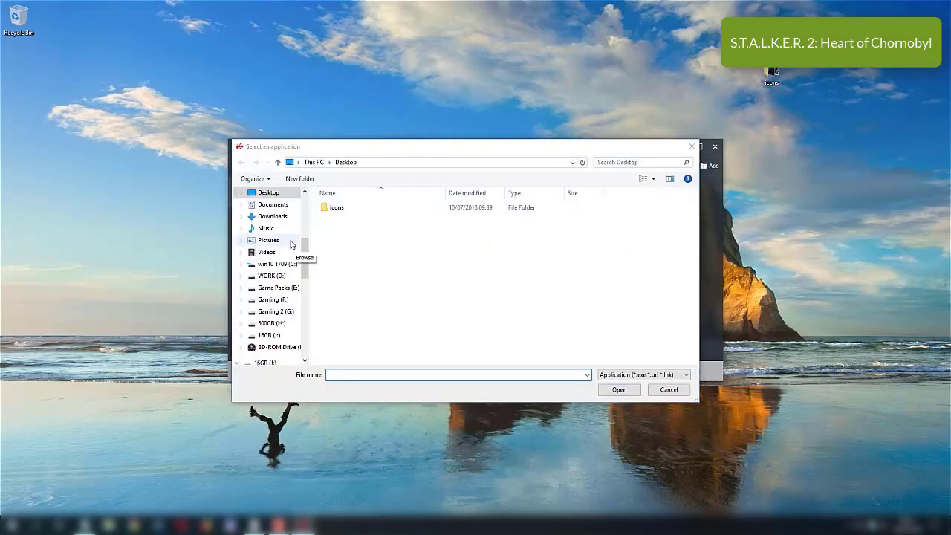
pyautogui.click(272, 216)
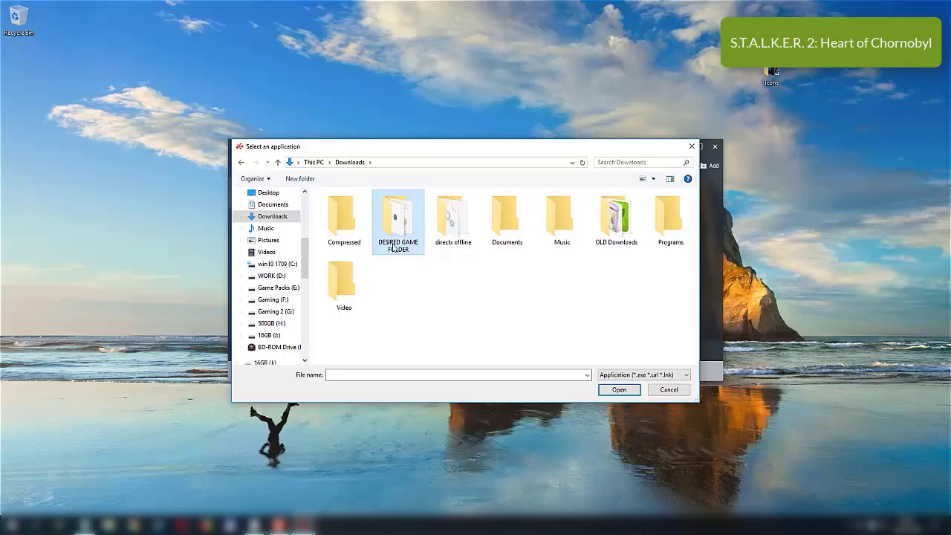
pyautogui.doubleClick(400, 220)
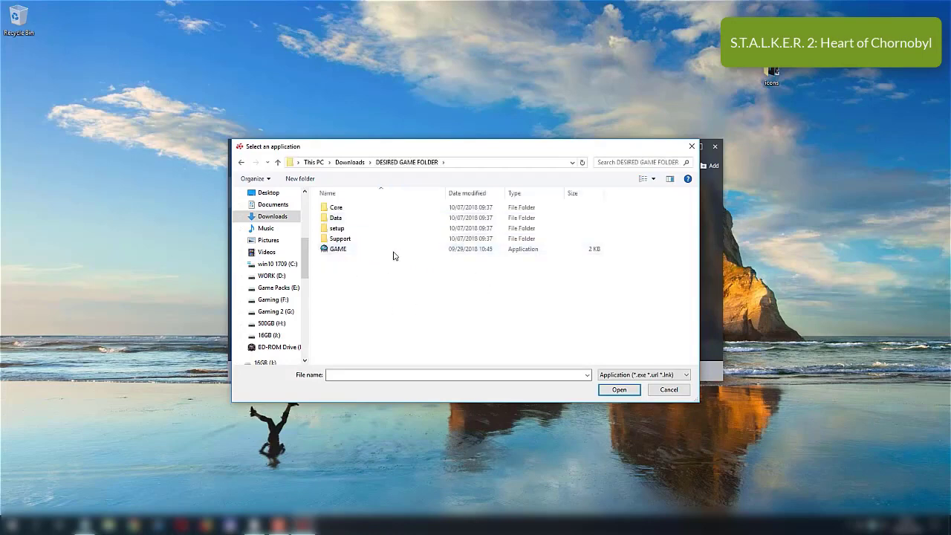
pyautogui.click(344, 251)
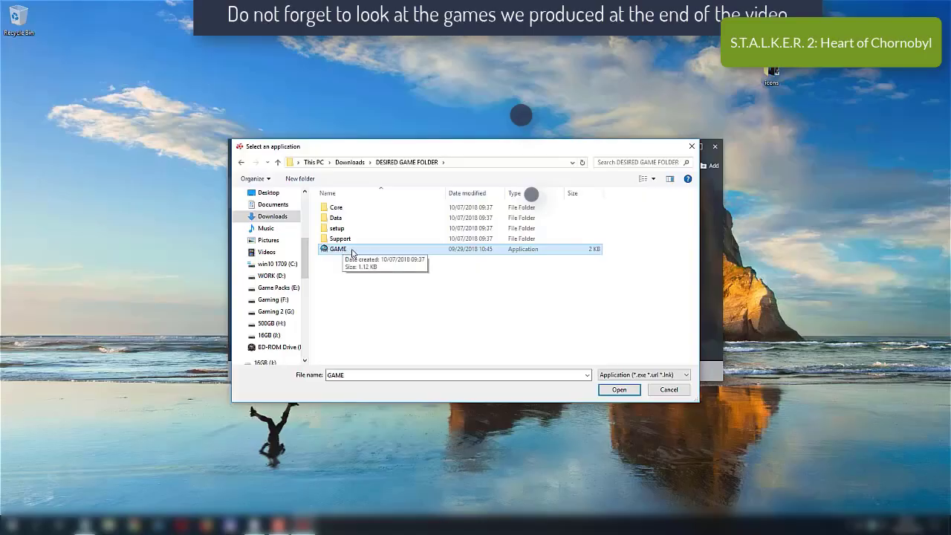
pyautogui.click(619, 390)
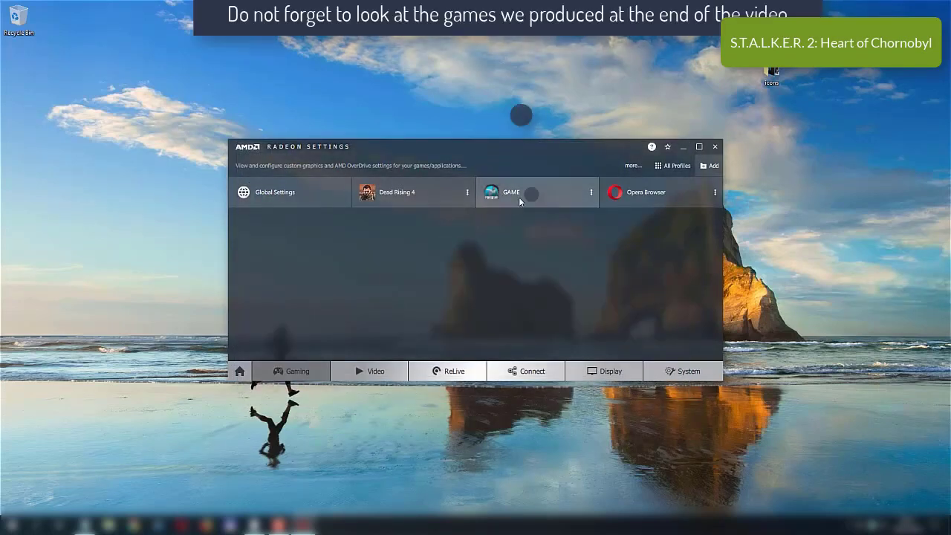
pyautogui.click(591, 194)
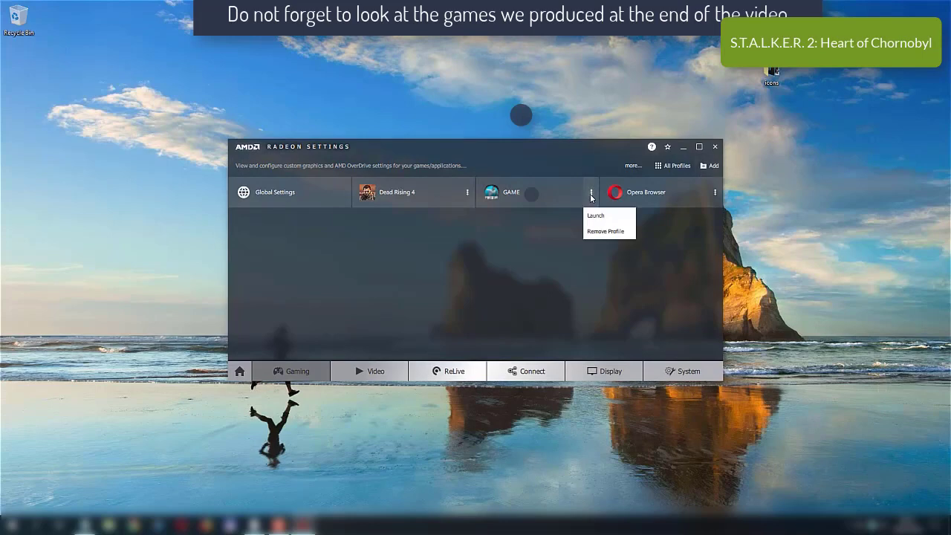
pyautogui.click(502, 290)
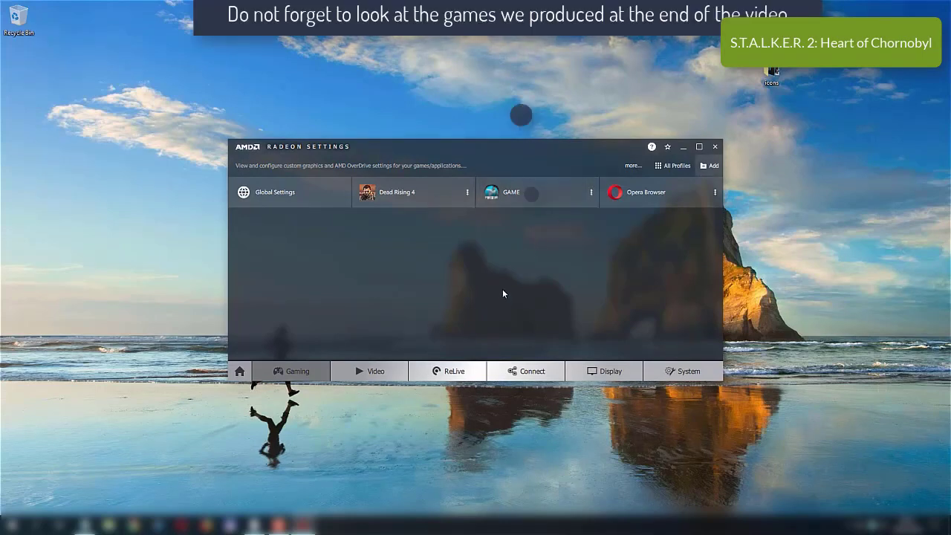
# In the global graphics settings, set Anti-aliasing Mode to Override application settings and Texture Filtering Quality to Performance.
pyautogui.click(295, 193)
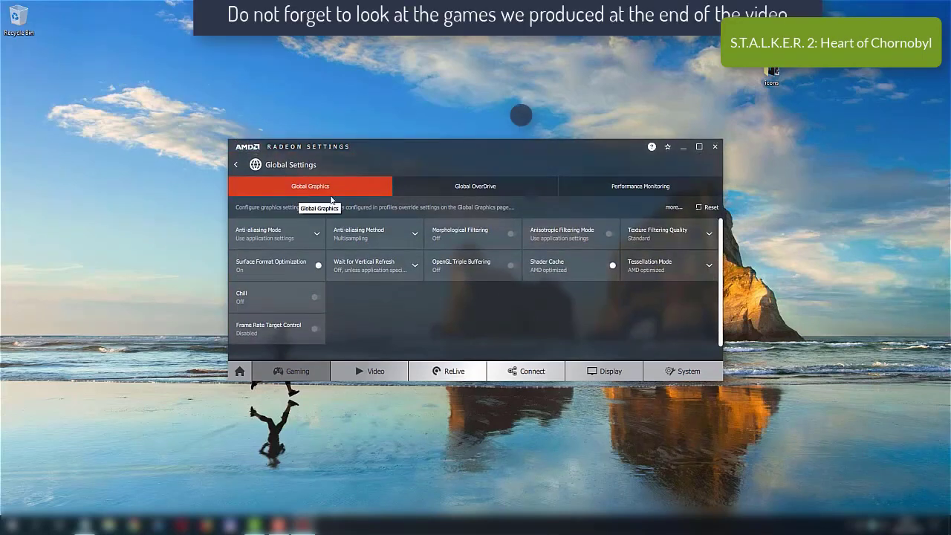
pyautogui.click(317, 234)
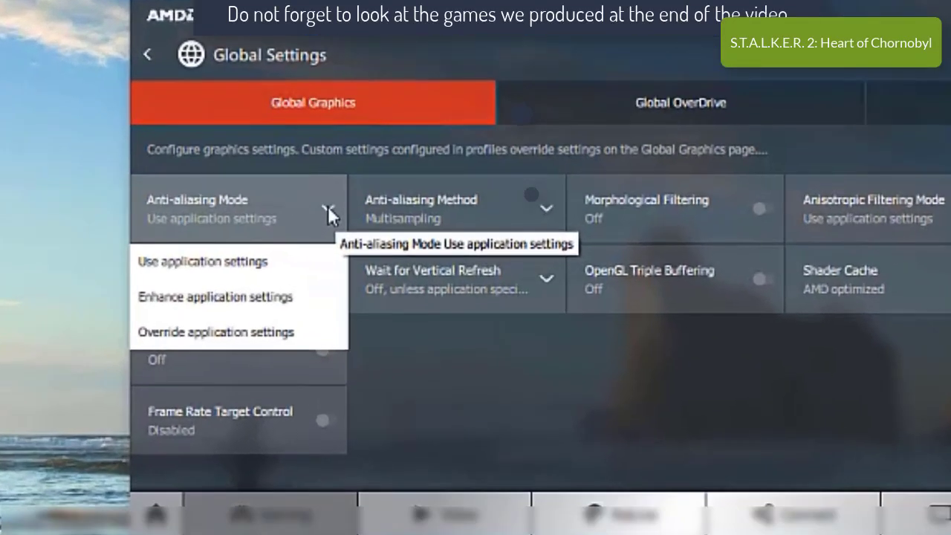
pyautogui.click(274, 331)
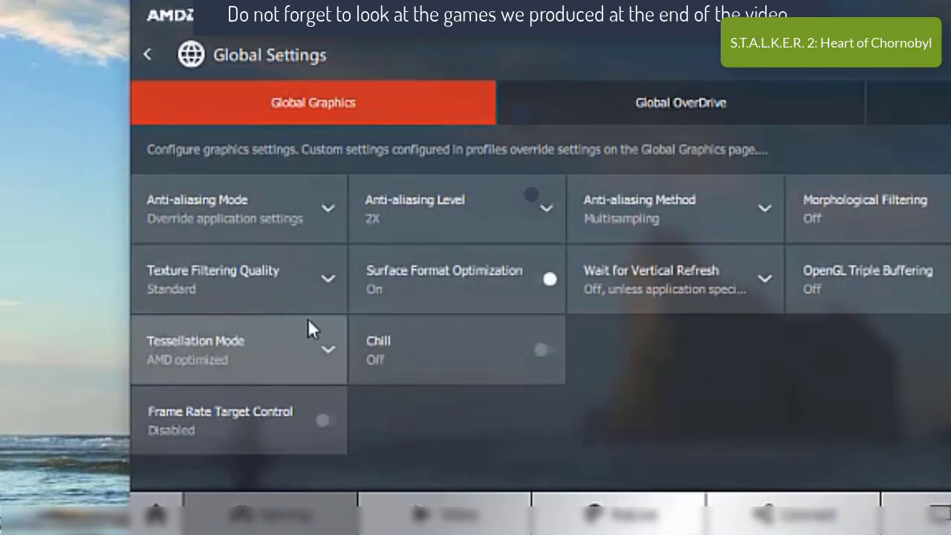
pyautogui.click(326, 278)
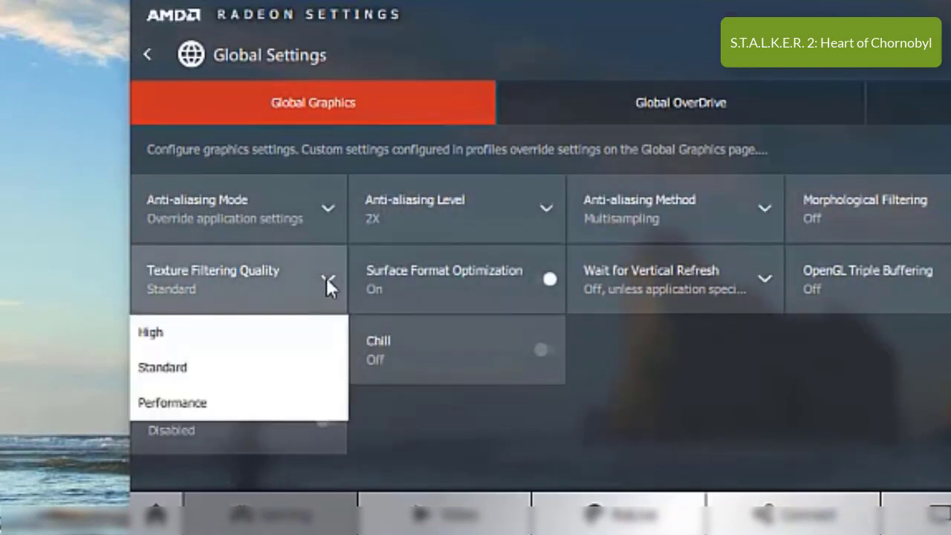
pyautogui.click(265, 410)
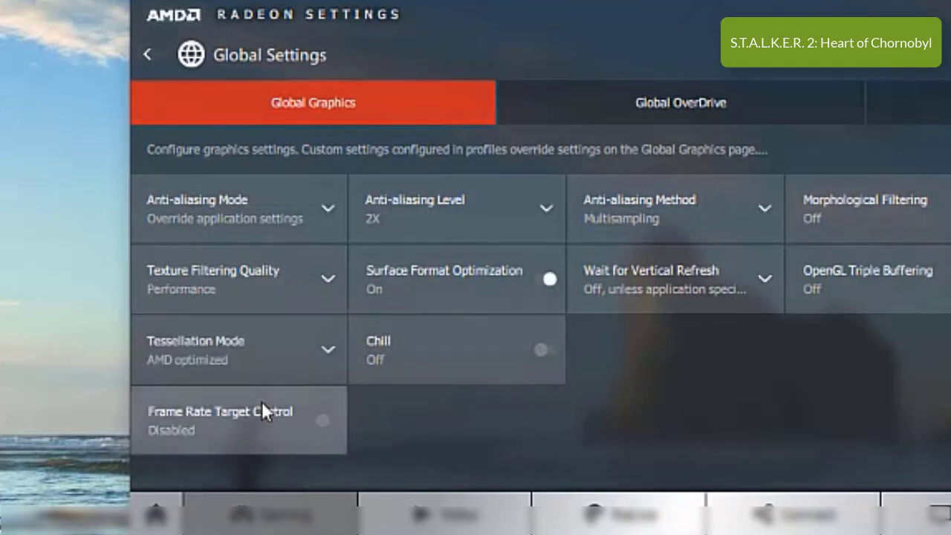
# Choose 2X as the global anti-aliasing level and check the available anti-aliasing methods.
pyautogui.click(544, 207)
pyautogui.scroll(-1, 512, 293)
pyautogui.scroll(1, 535, 319)
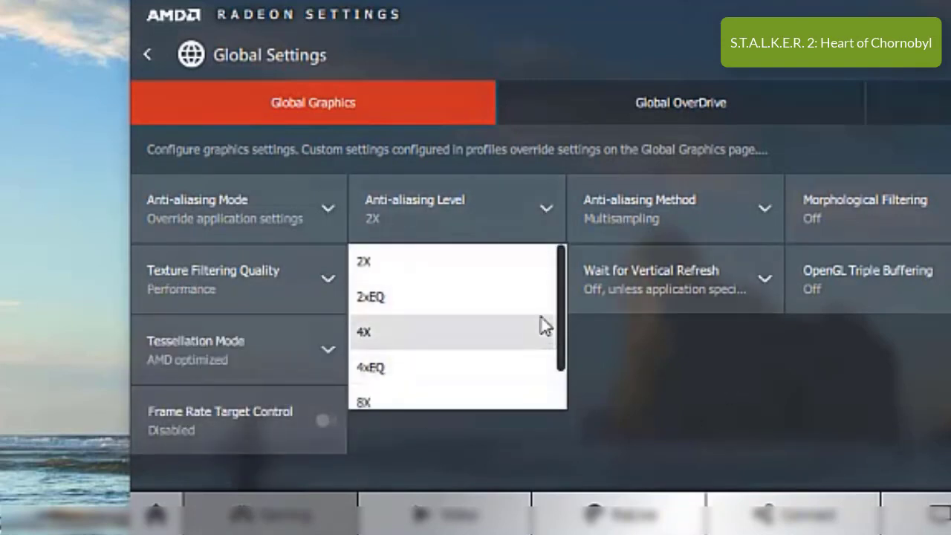
pyautogui.moveTo(560, 296); pyautogui.dragTo(556, 221)
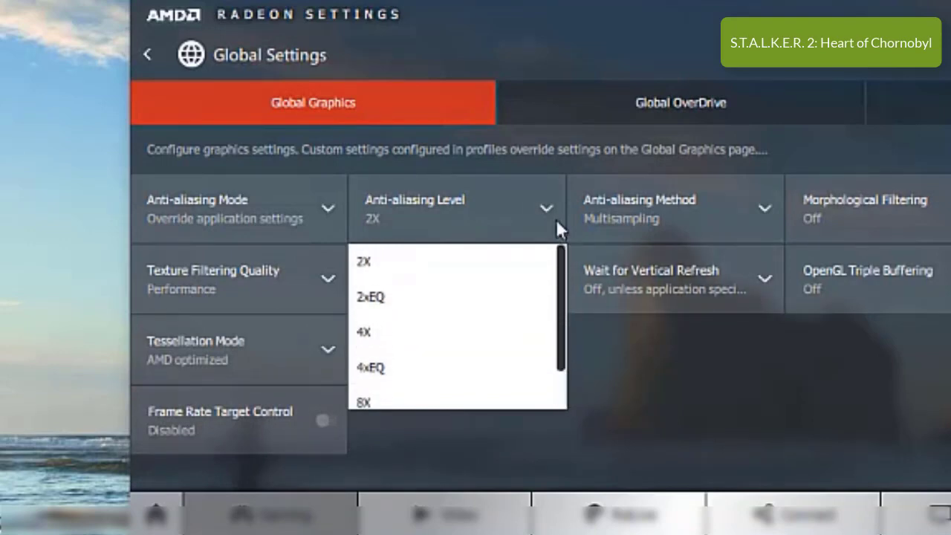
pyautogui.click(441, 261)
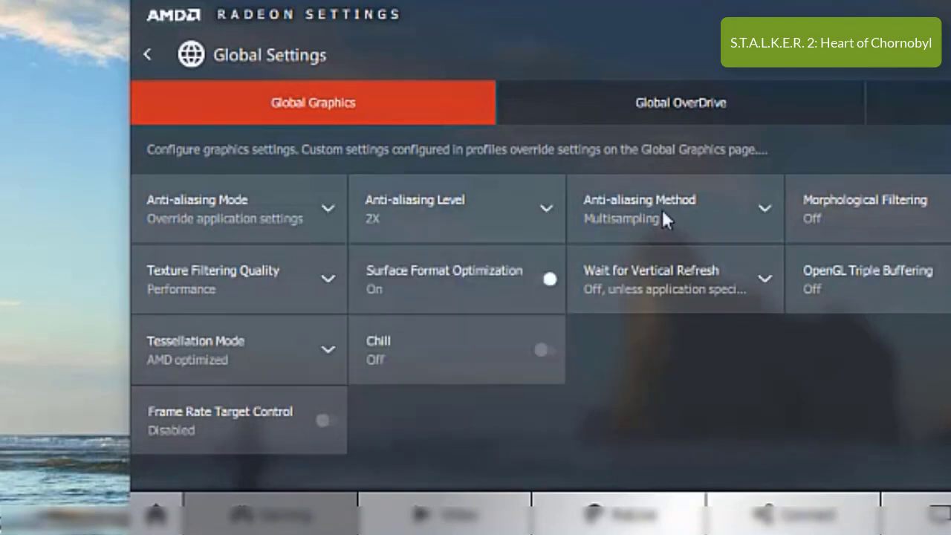
pyautogui.click(757, 211)
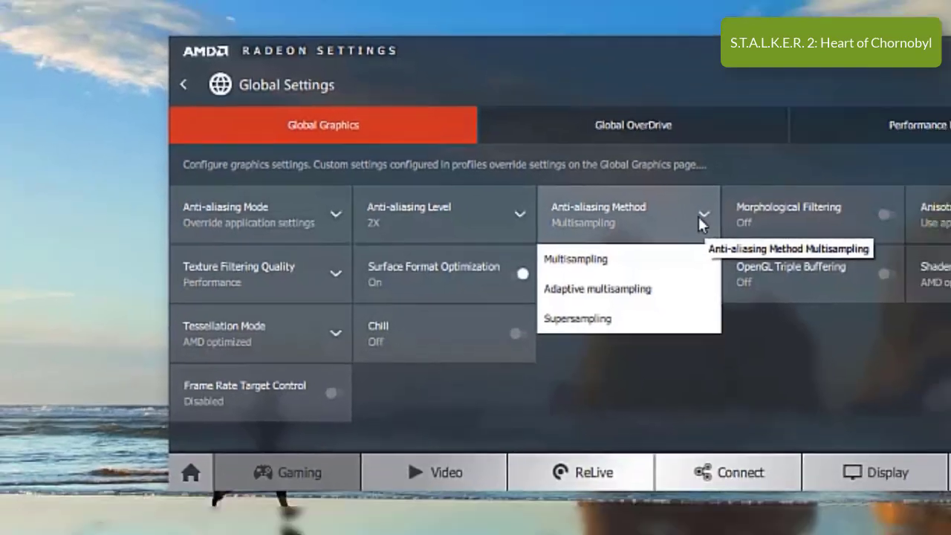
pyautogui.click(698, 214)
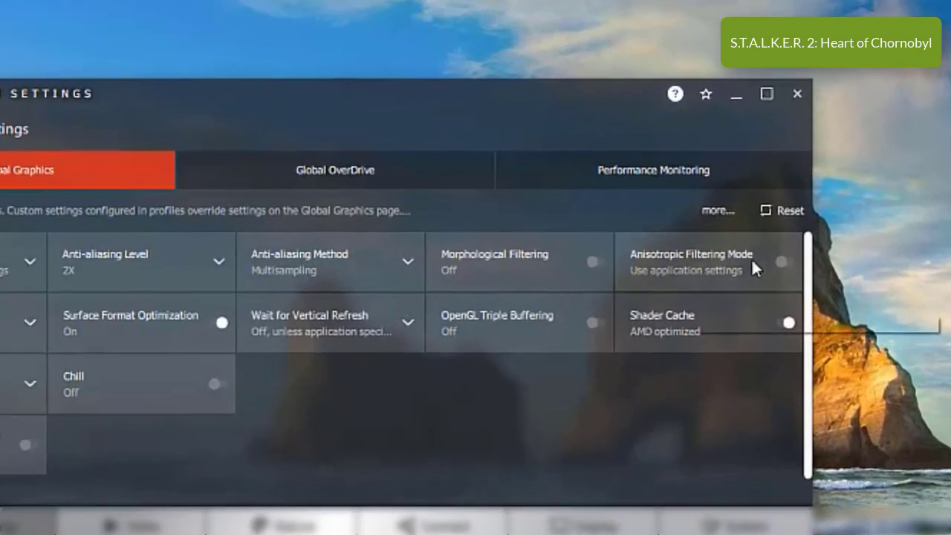
# Keep Anisotropic Filtering Mode on Use application settings and set Wait for Vertical Refresh to Always off.
pyautogui.click(705, 228)
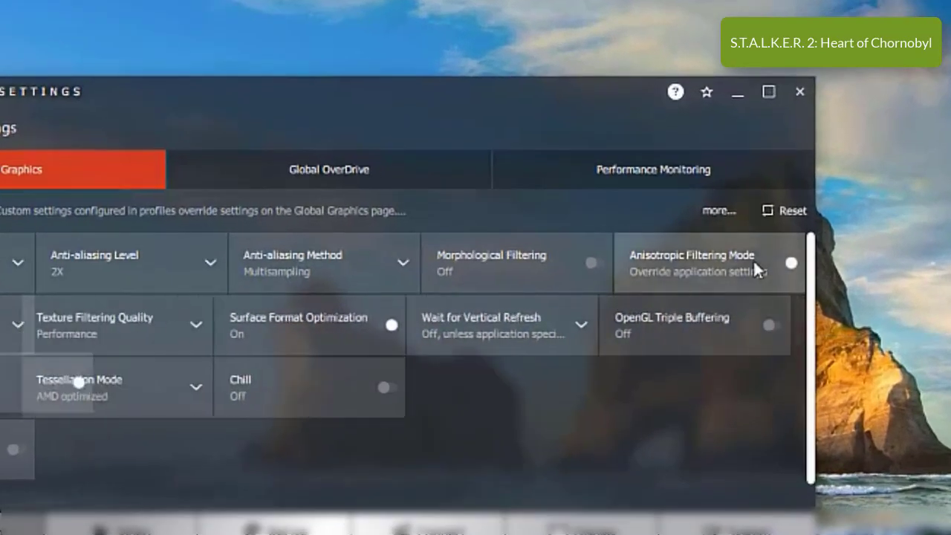
pyautogui.click(763, 269)
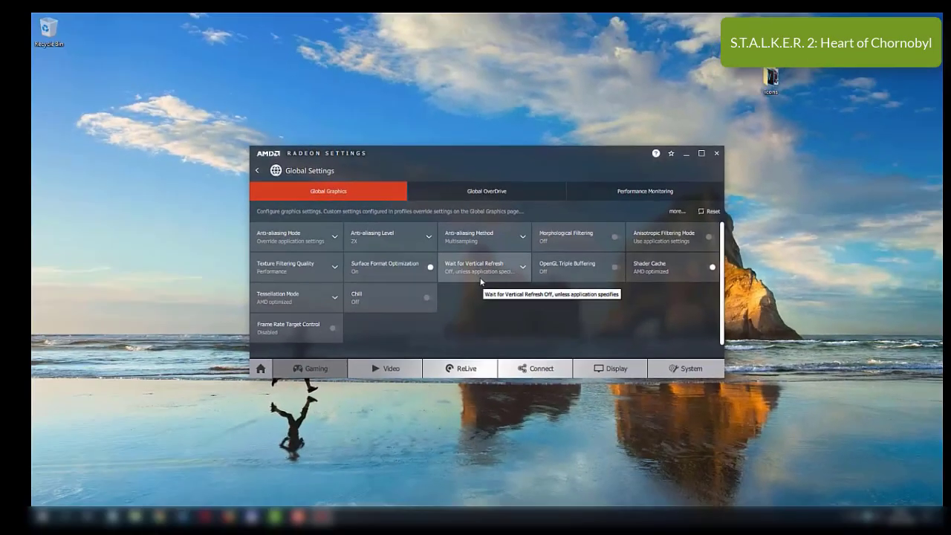
pyautogui.click(402, 324)
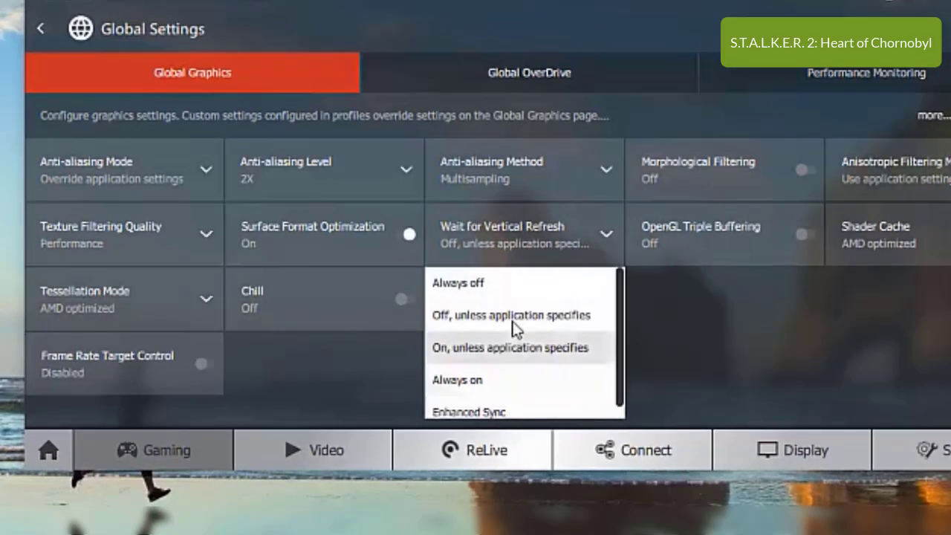
pyautogui.click(481, 282)
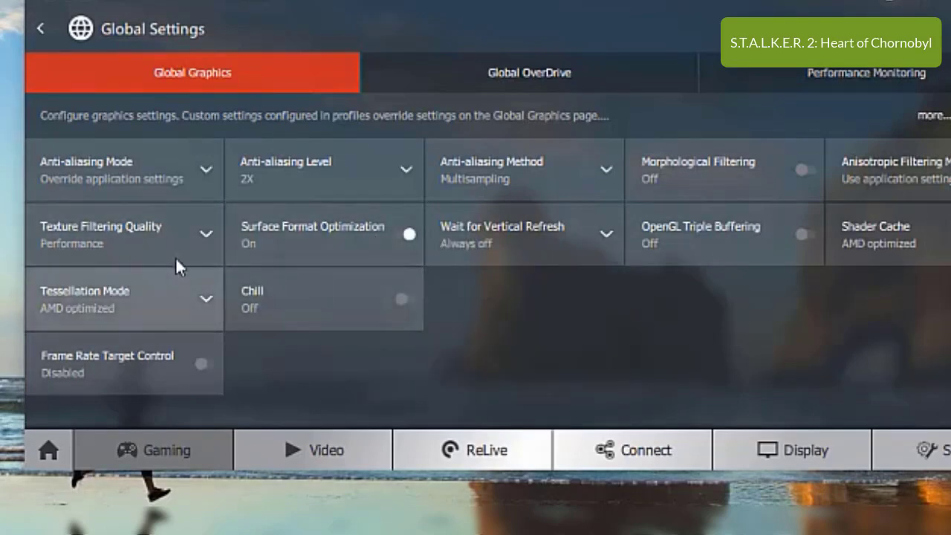
pyautogui.click(206, 302)
pyautogui.click(206, 301)
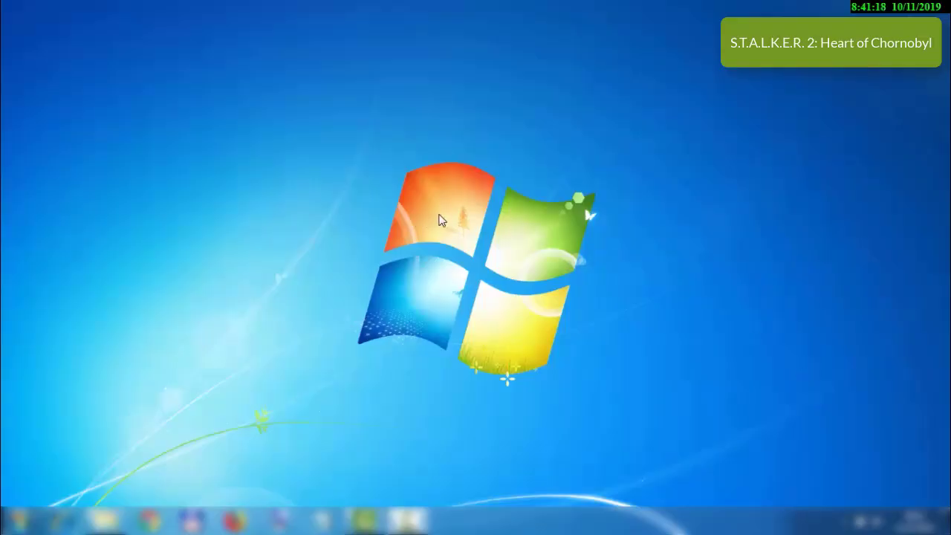
# Open the Intel Graphics and Media Control Panel from the desktop in Advanced Mode.
pyautogui.rightClick(440, 221)
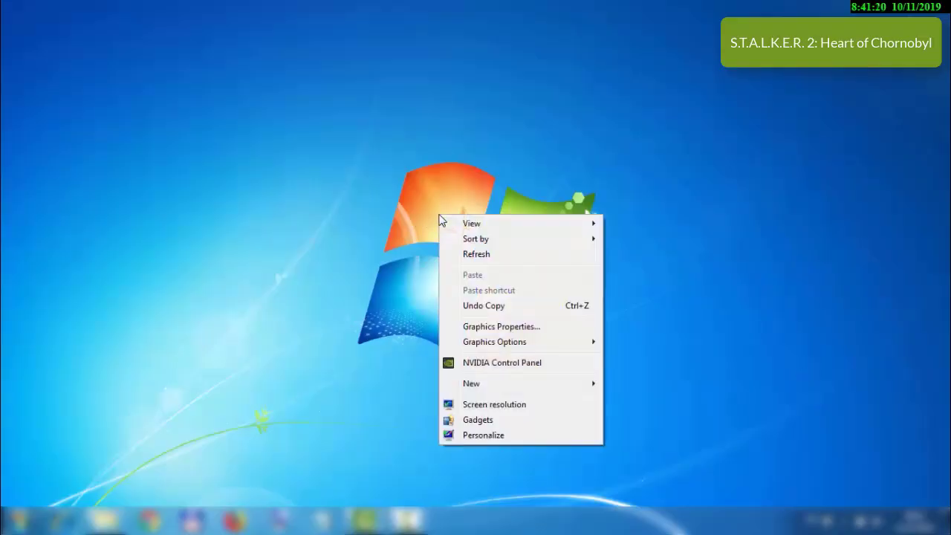
pyautogui.click(507, 335)
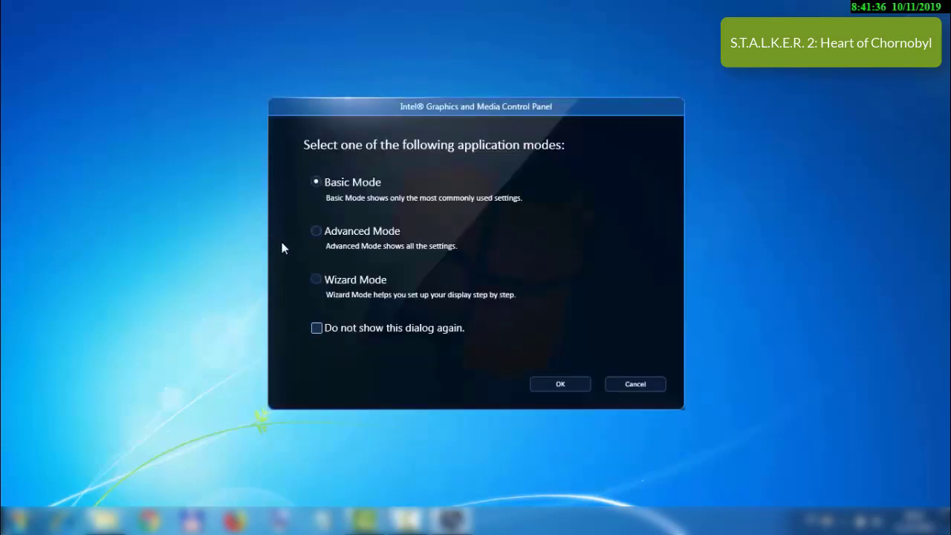
pyautogui.click(315, 231)
pyautogui.click(559, 386)
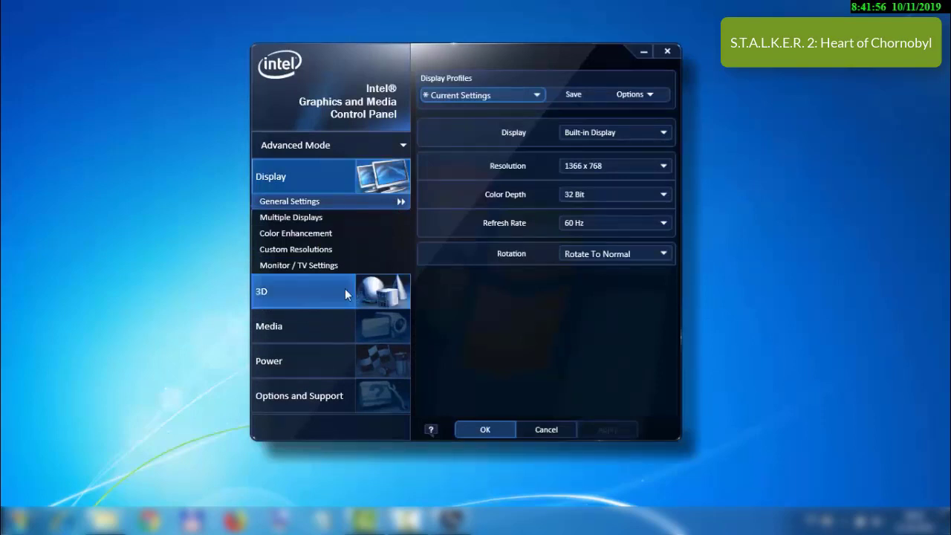
# Set the Intel 3D Preference fully to Performance and keep the applied settings, leaving the Windows color scheme as it is.
pyautogui.click(272, 296)
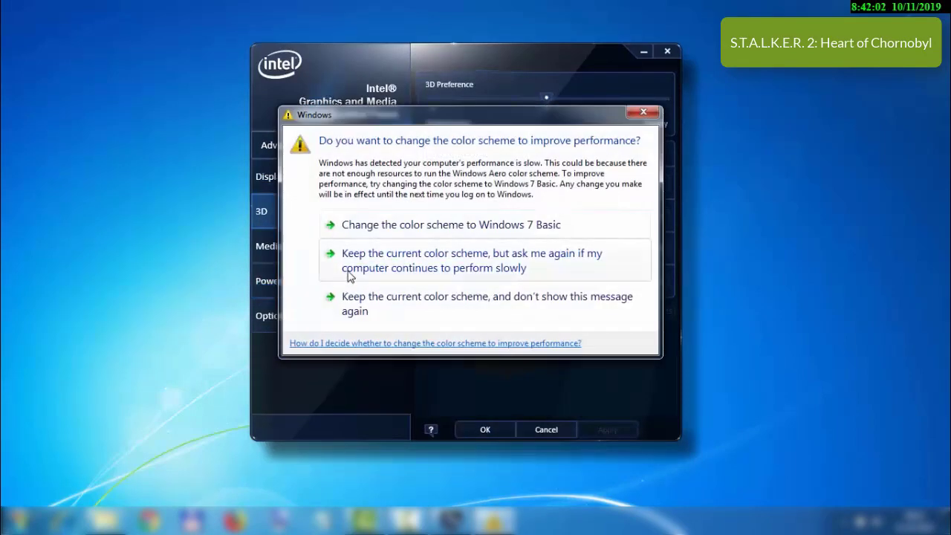
pyautogui.click(386, 269)
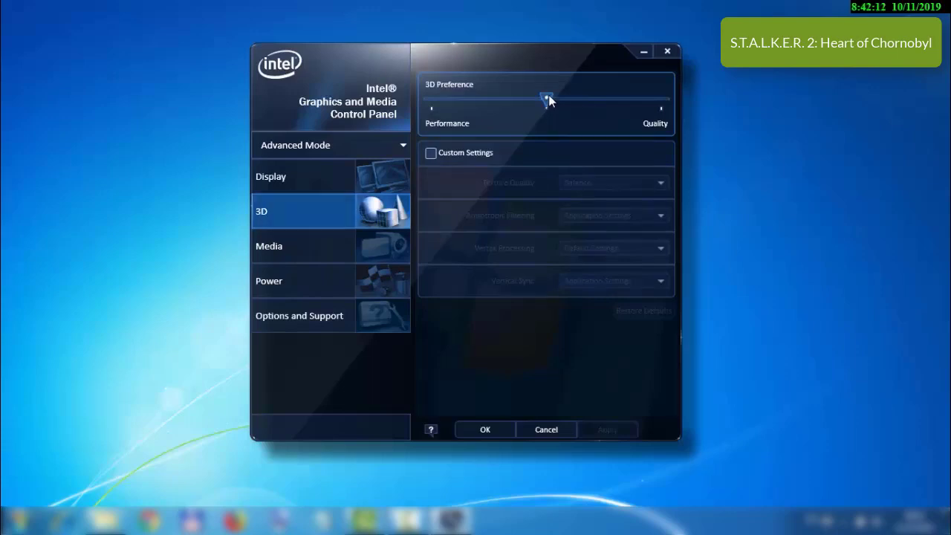
pyautogui.moveTo(543, 97); pyautogui.dragTo(433, 106)
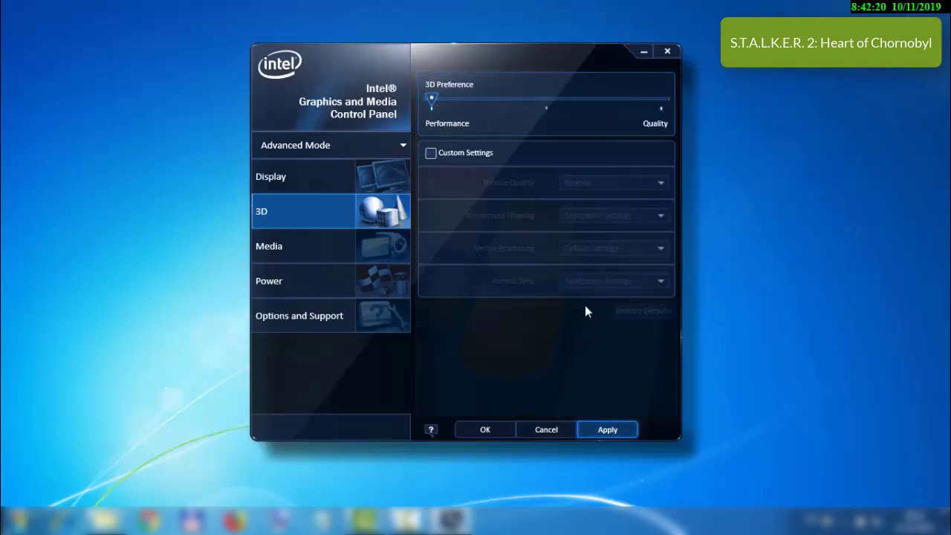
pyautogui.click(608, 429)
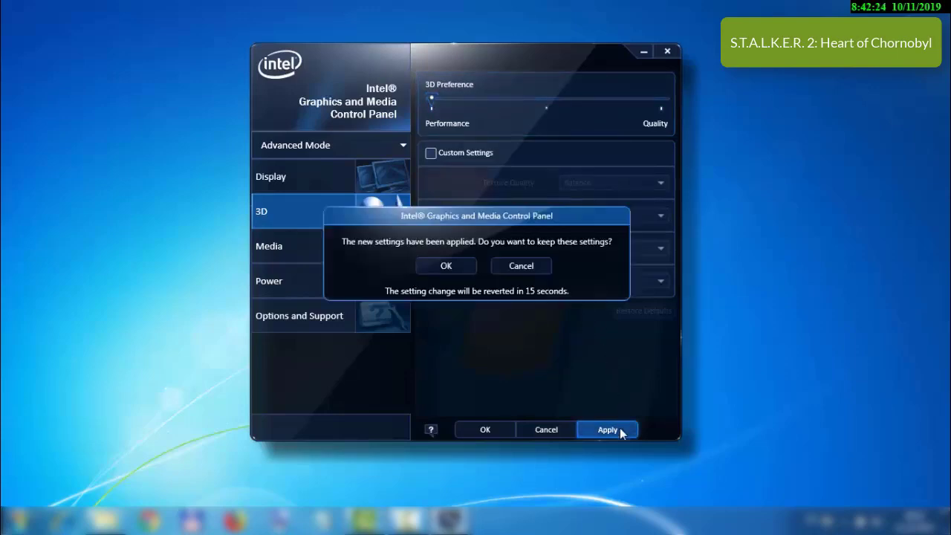
pyautogui.click(446, 266)
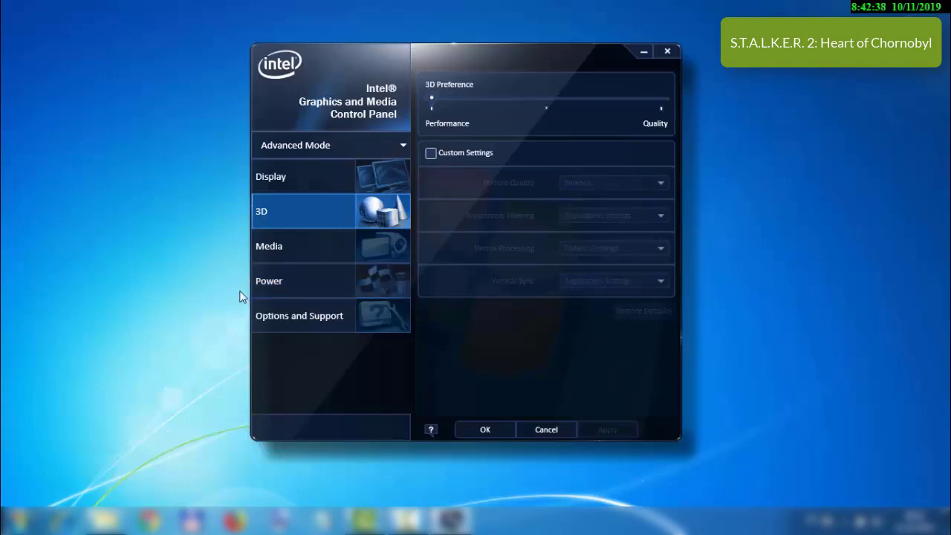
# Set the power plan for the Plugged in power source to Maximum Performance and keep the applied settings.
pyautogui.click(281, 288)
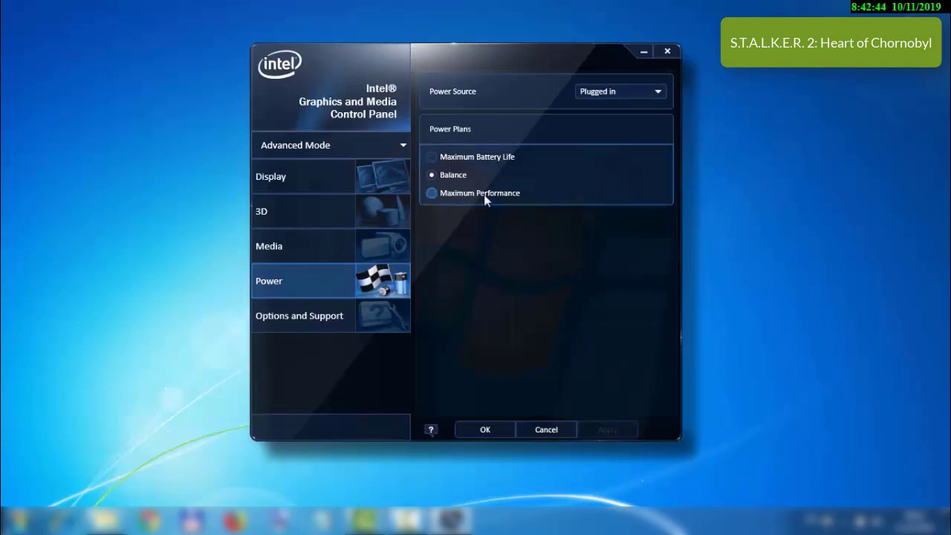
pyautogui.click(432, 193)
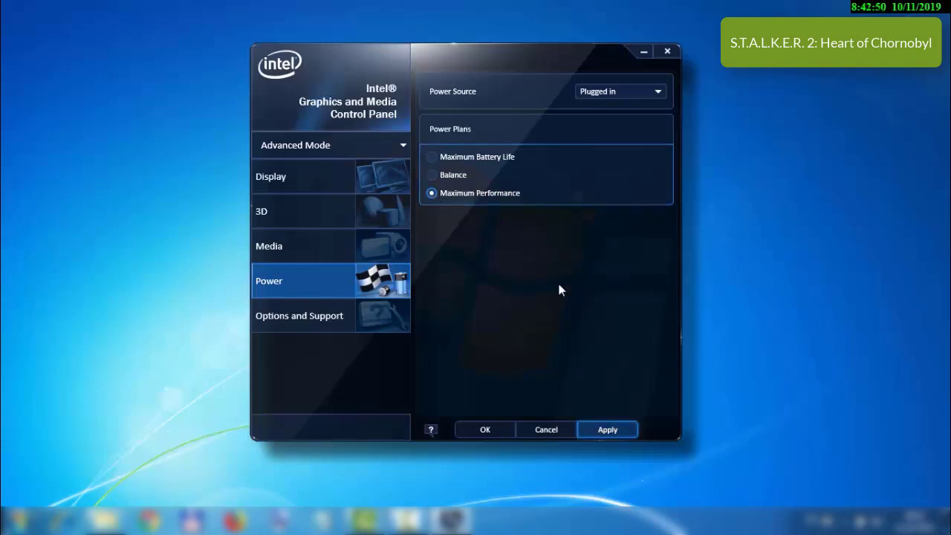
pyautogui.click(610, 431)
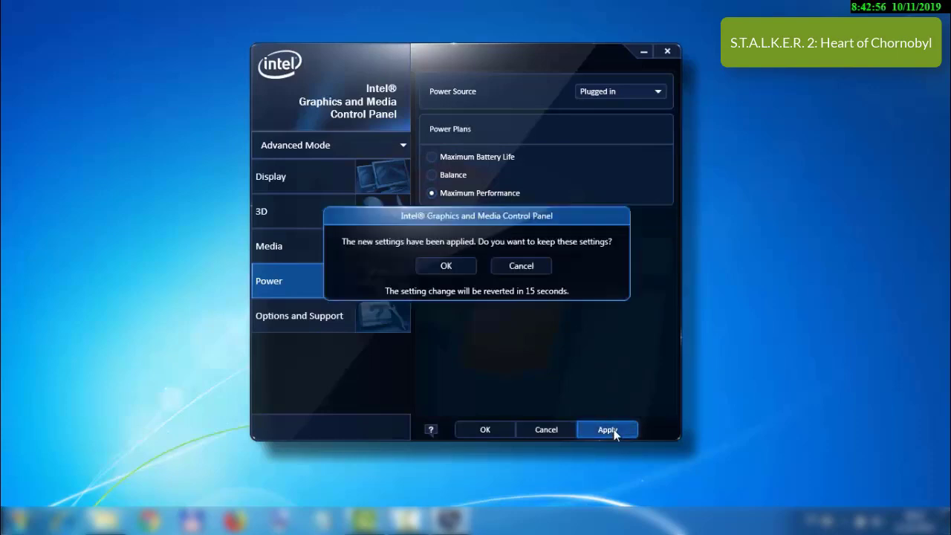
pyautogui.click(446, 266)
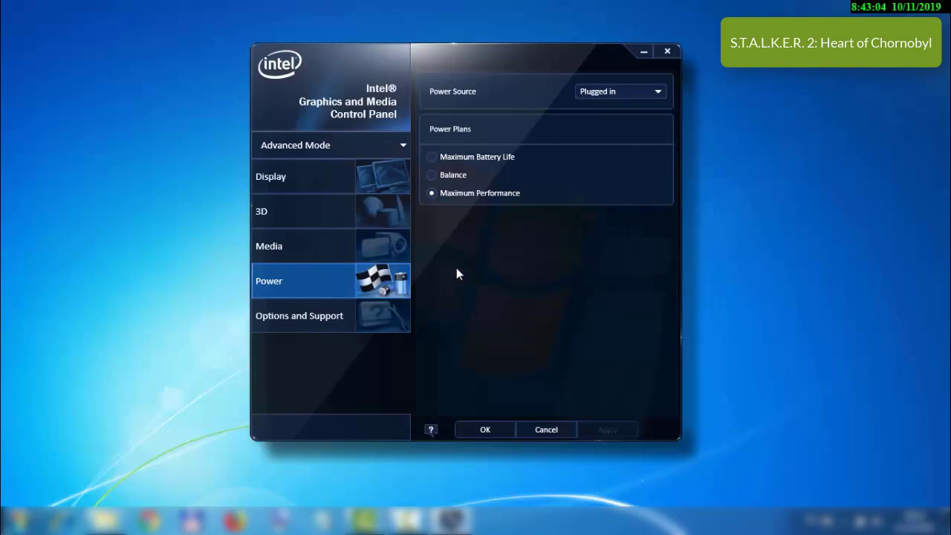
pyautogui.click(657, 93)
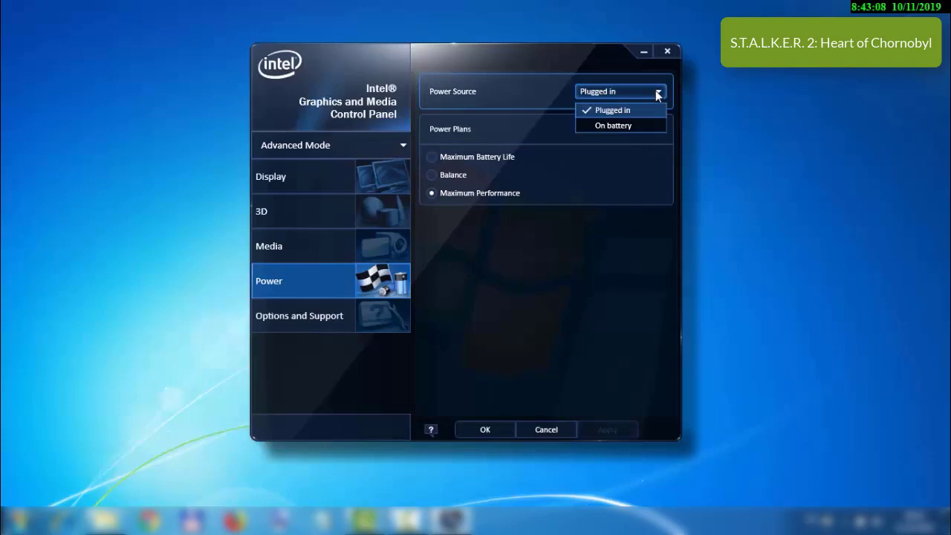
pyautogui.click(656, 93)
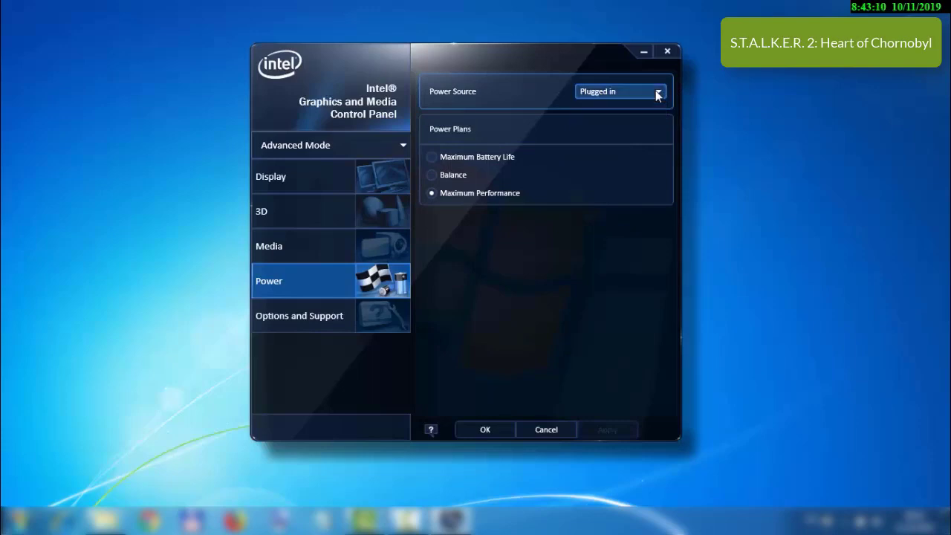
pyautogui.click(379, 202)
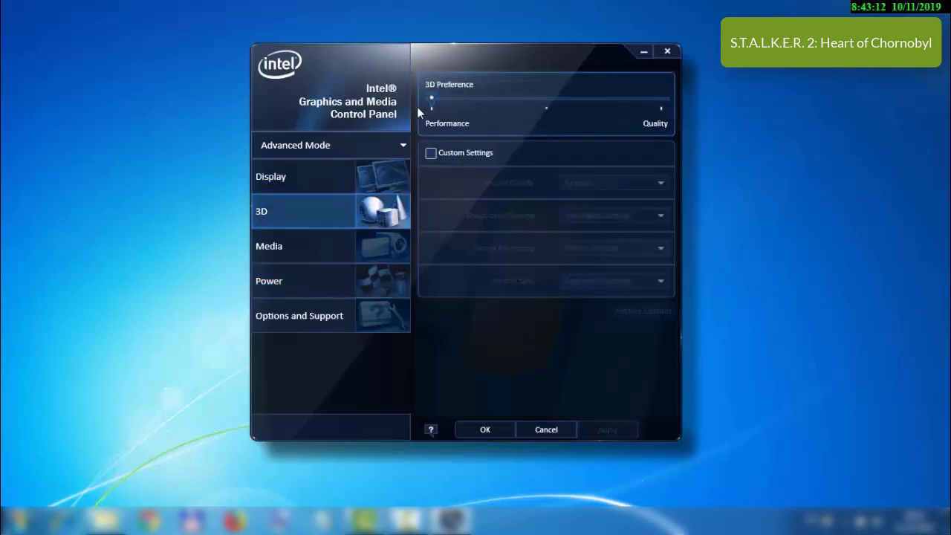
pyautogui.click(308, 275)
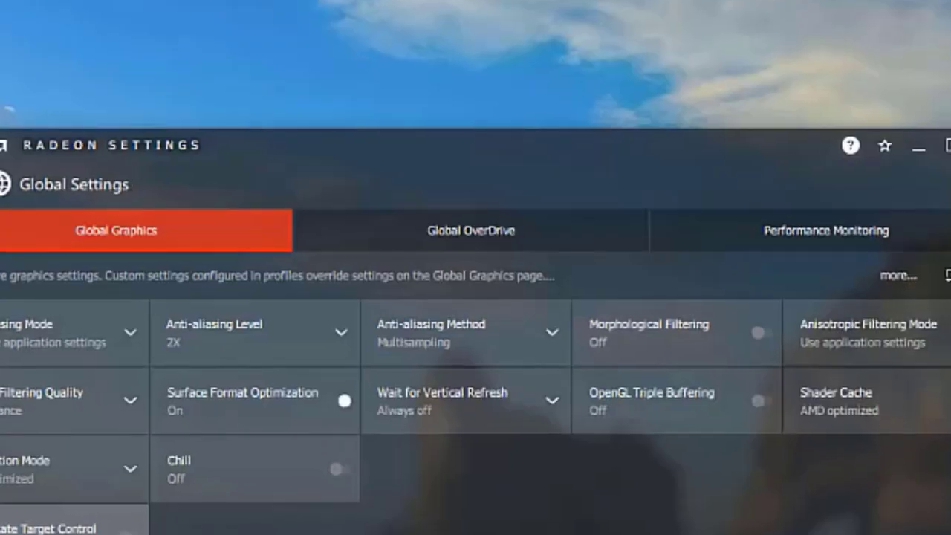
# In Radeon Settings, accept the Global OverDrive warning and adjust the GPU to a 20% power limit and 790 MHz clock.
pyautogui.click(429, 232)
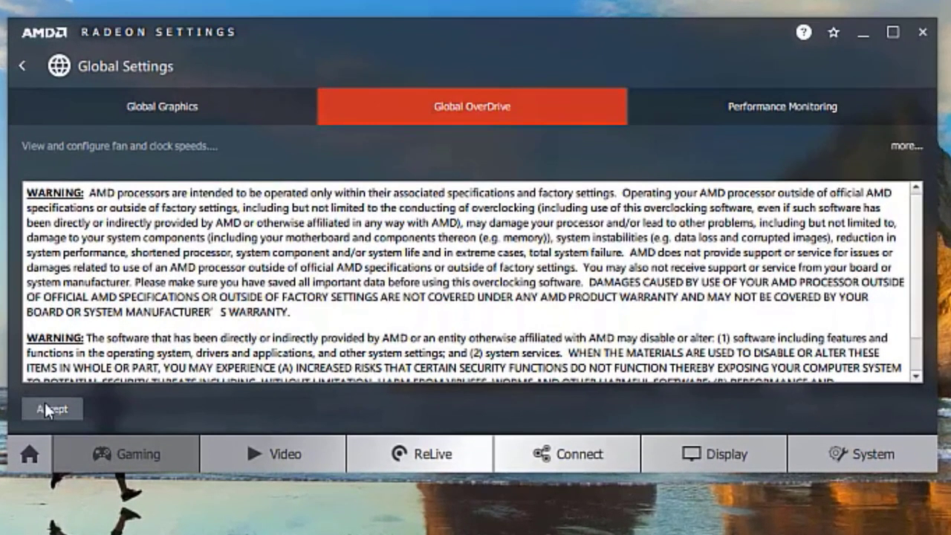
pyautogui.click(49, 409)
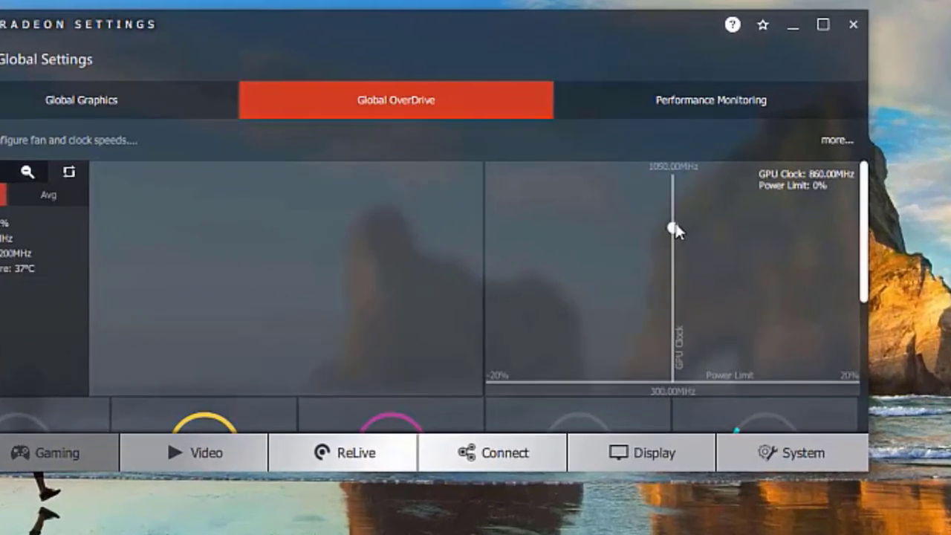
pyautogui.moveTo(675, 222); pyautogui.dragTo(870, 243)
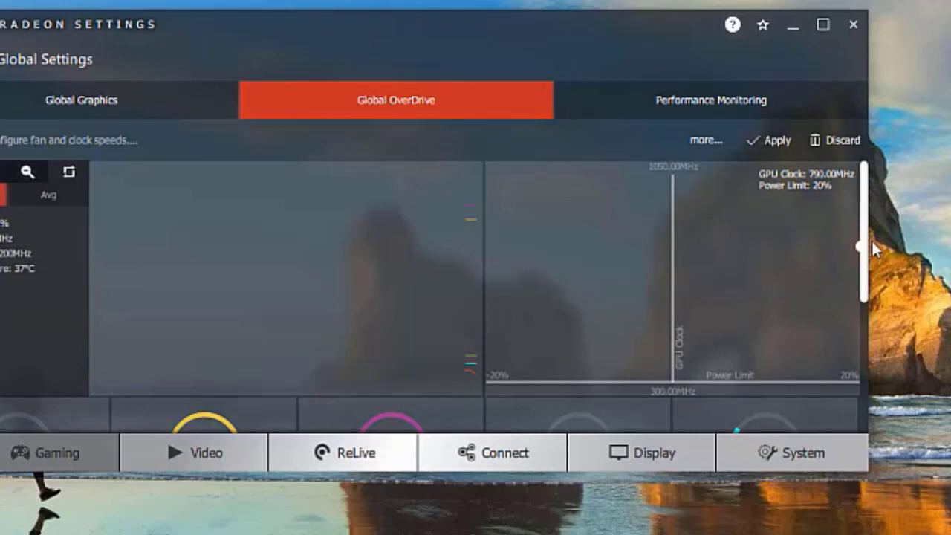